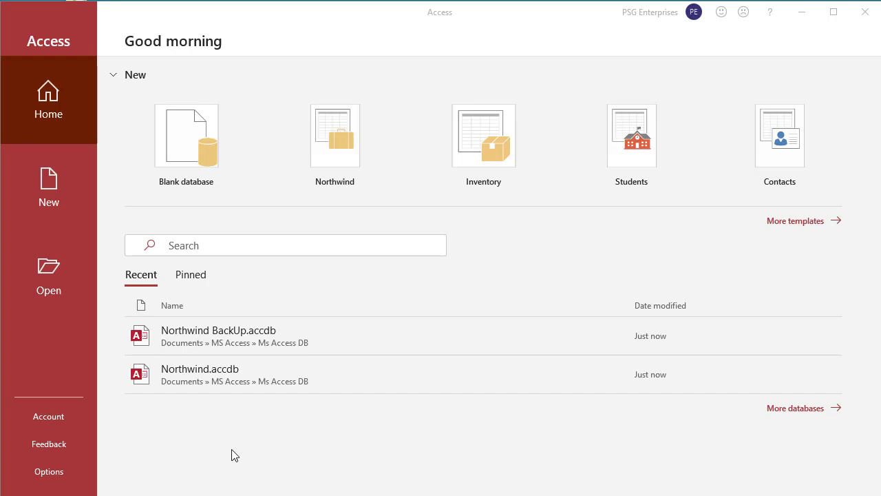
Open Northwind.accdb from Recent and copy its Customers table to the clipboard
left_click(213, 376)
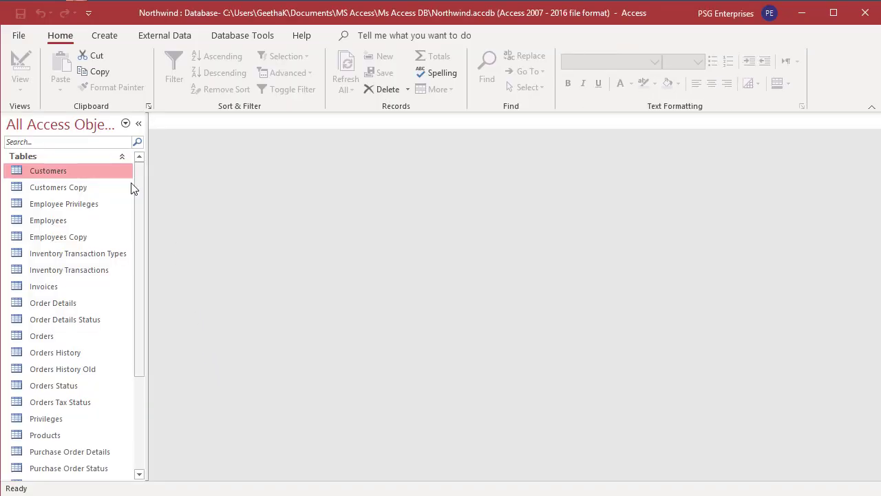
right_click(96, 178)
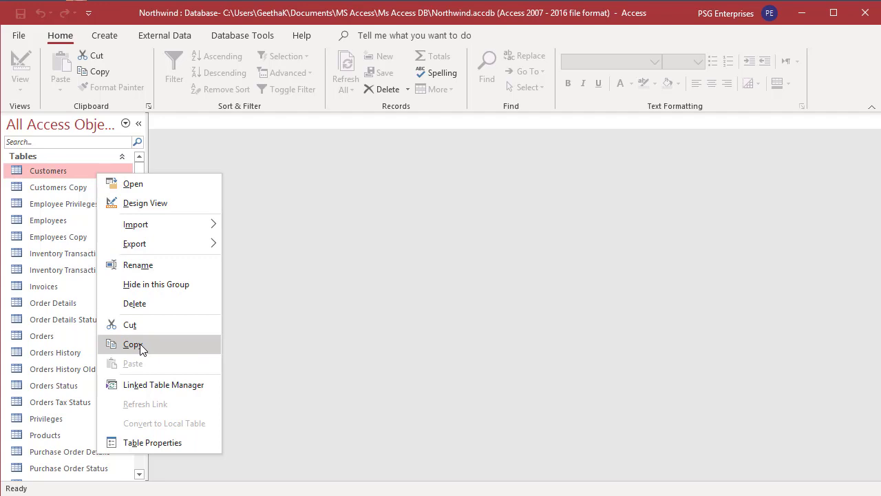
left_click(80, 173)
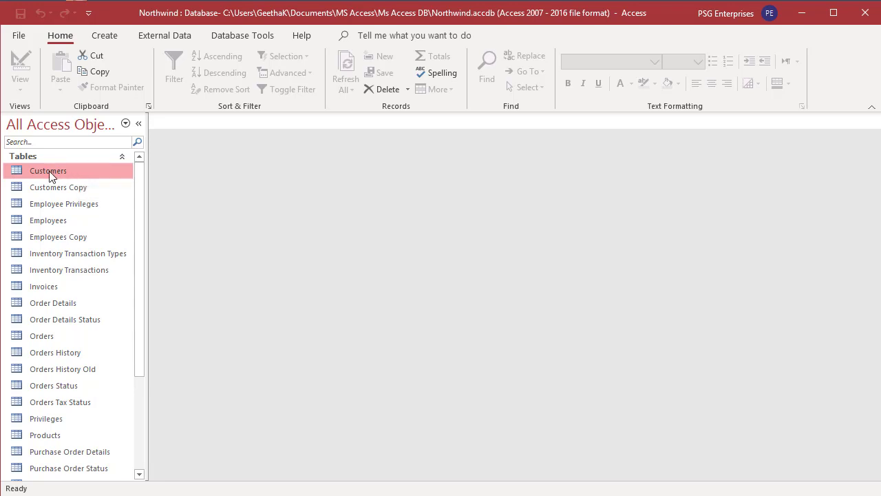
left_click(99, 75)
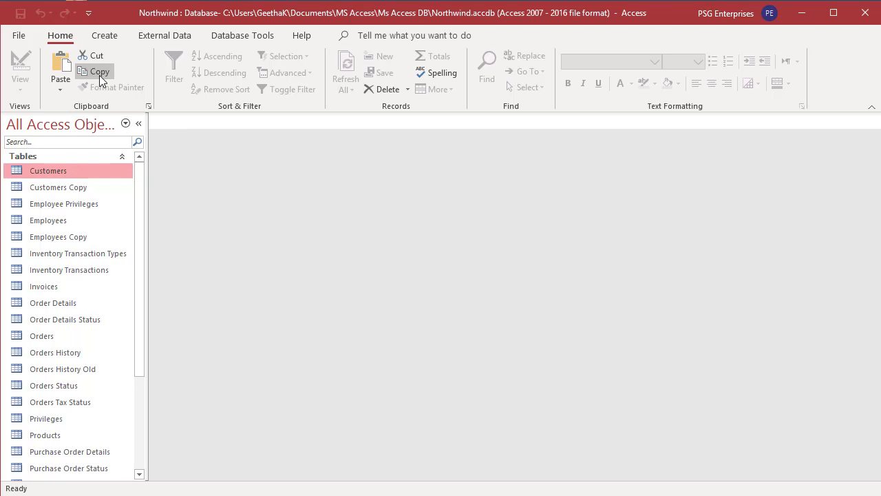
left_click(23, 37)
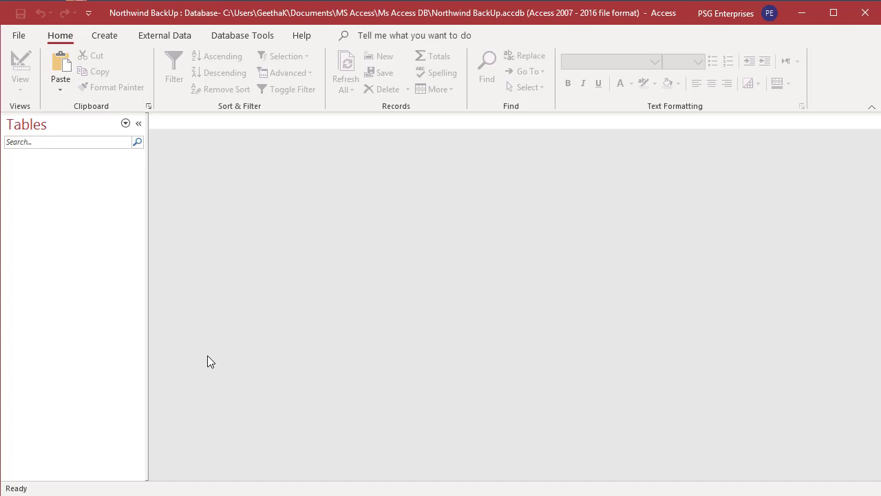
In Northwind BackUp, paste Customers as 'Customers' with Structure Only, then open it to confirm it's empty
right_click(59, 322)
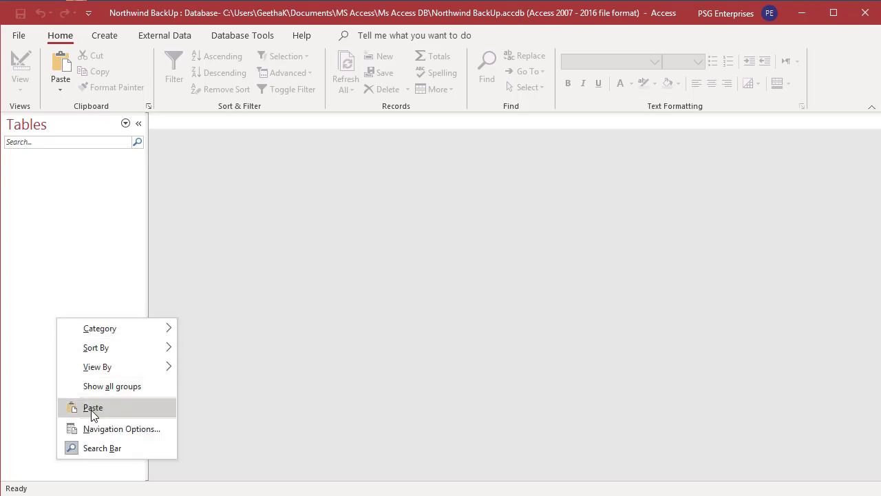
left_click(68, 241)
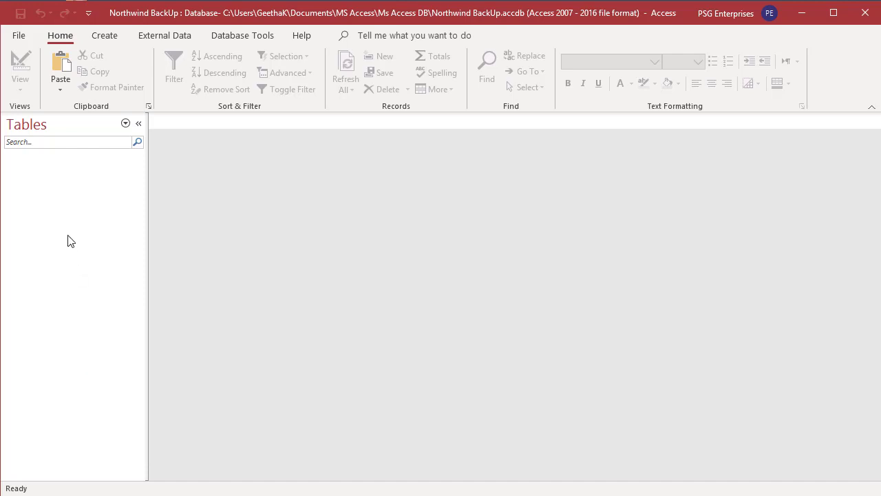
left_click(62, 74)
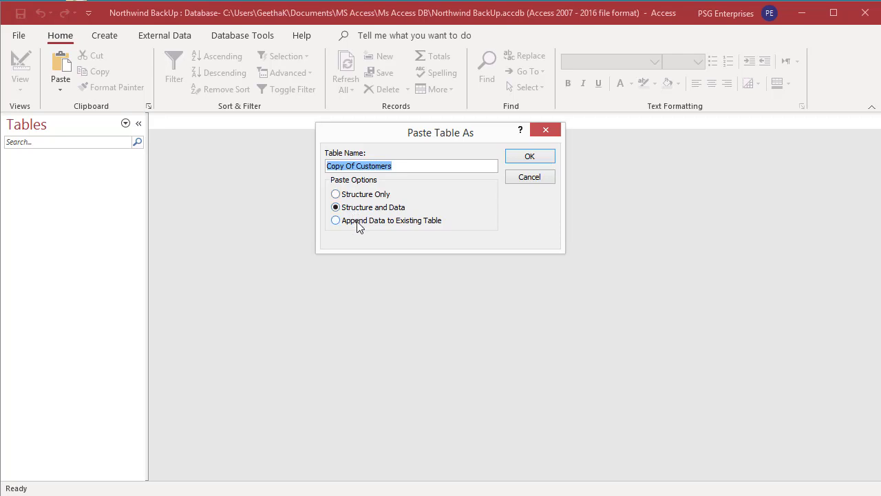
left_click(358, 167)
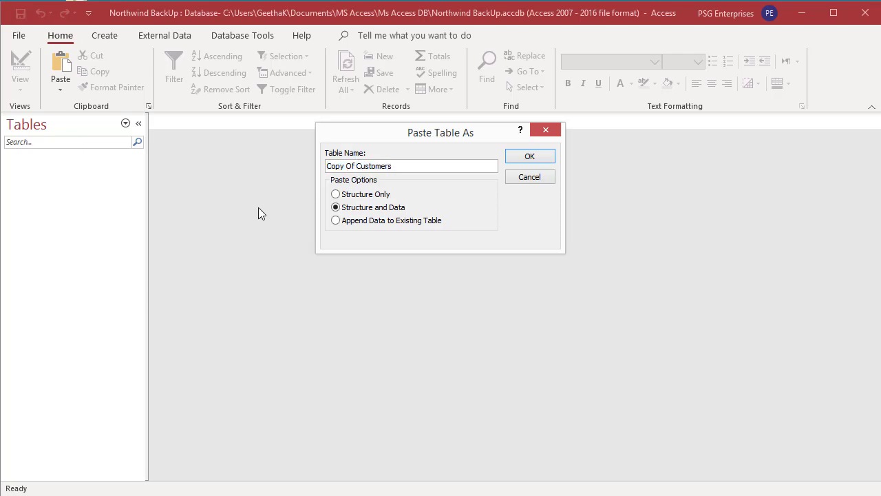
key("BackSpace")
key("BackSpace")
key("BackSpace")
key("BackSpace")
key("BackSpace")
key("BackSpace")
key("BackSpace")
key("BackSpace")
left_click(336, 194)
left_click(523, 157)
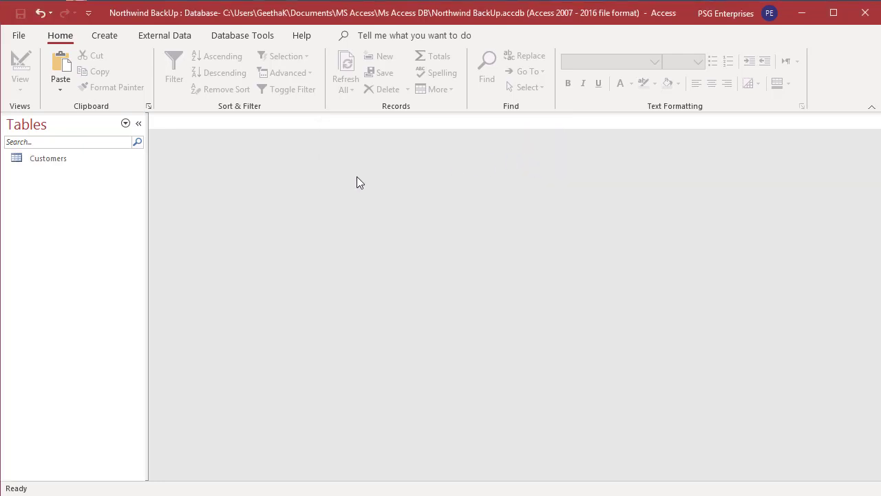
double_click(64, 159)
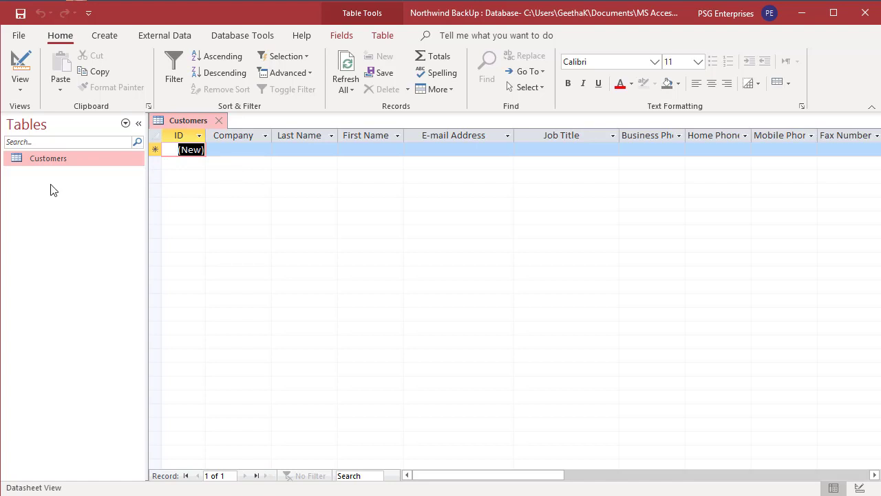
Select the Employees table in the Northwind database to copy it
left_click(18, 36)
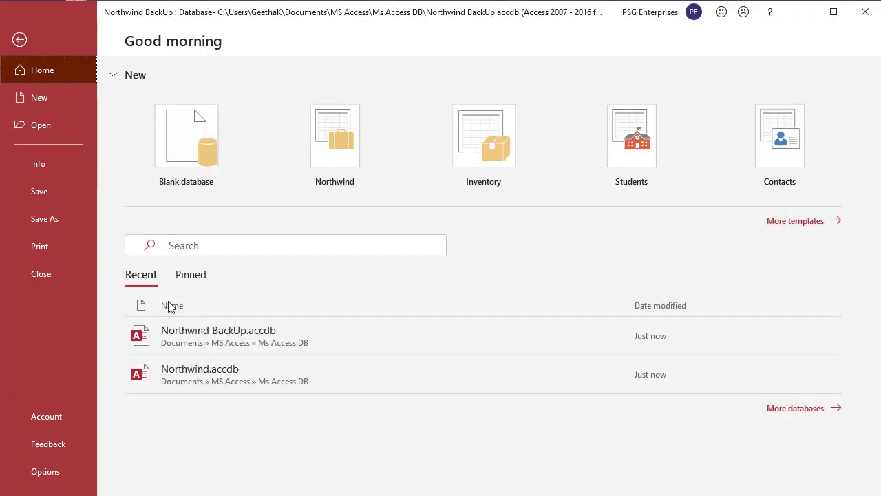
scroll(174, 351, "down", 2)
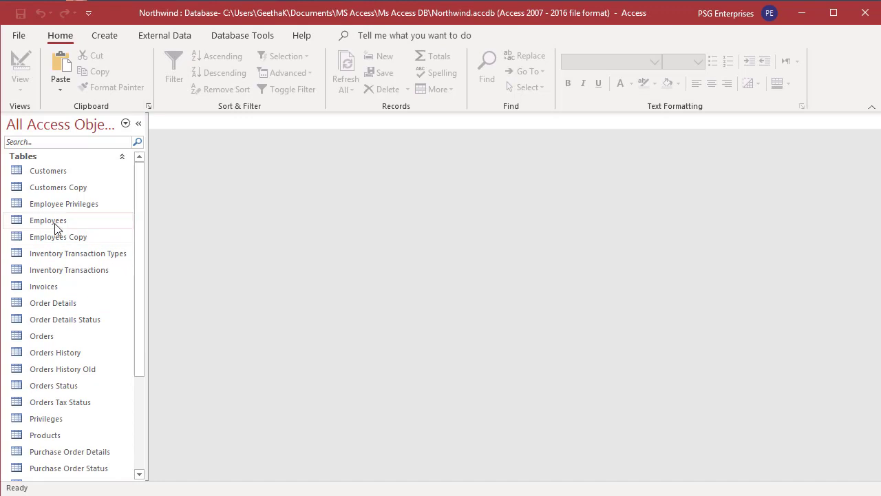
left_click(55, 225)
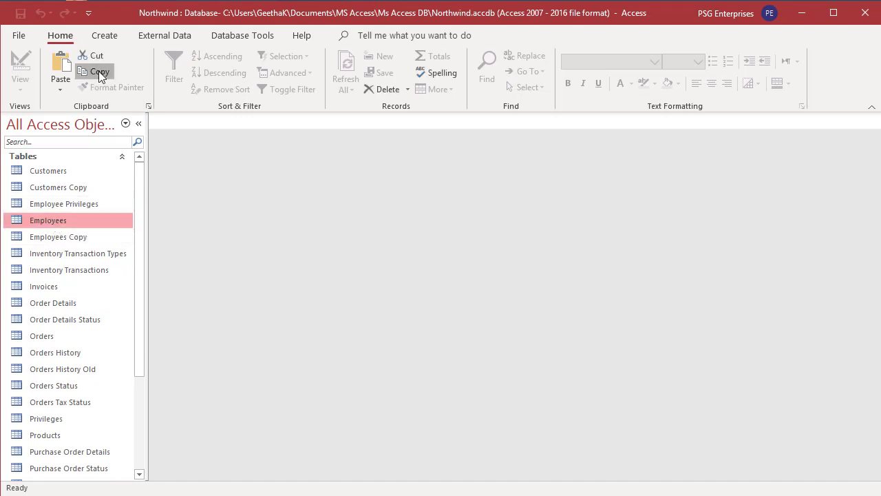
left_click(19, 36)
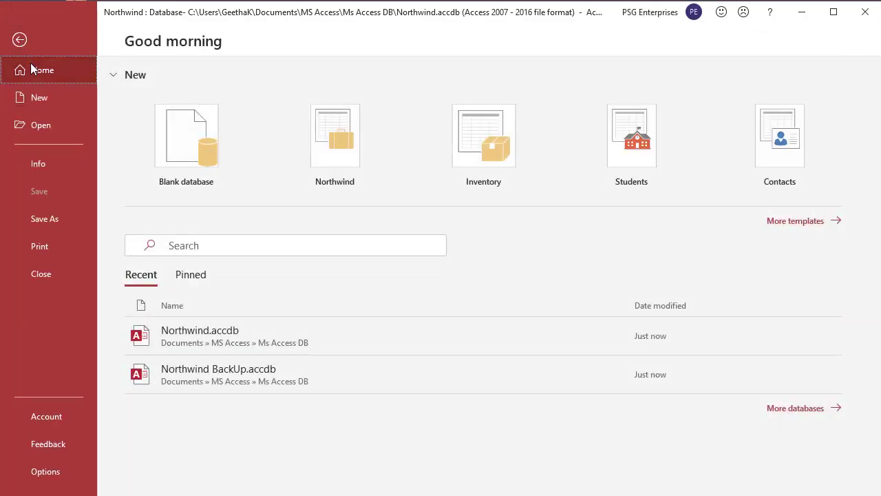
In Northwind BackUp, paste the table as 'Employees' with Structure and Data
left_click(218, 372)
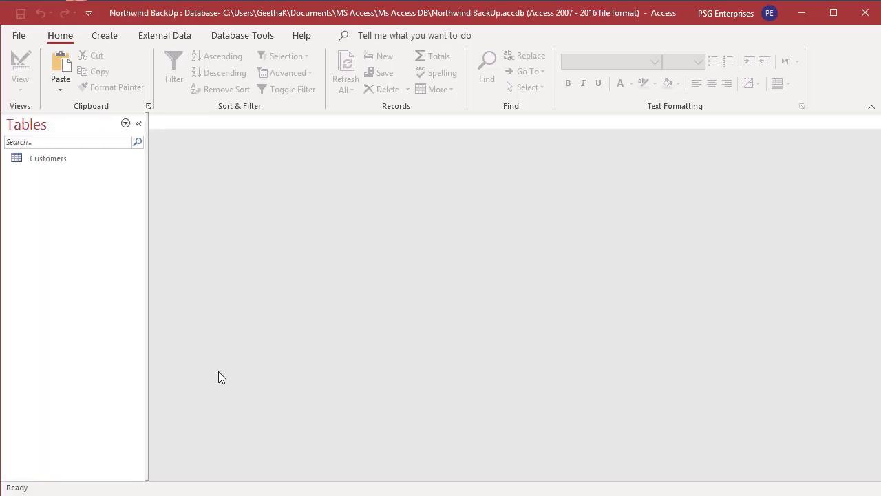
left_click(62, 86)
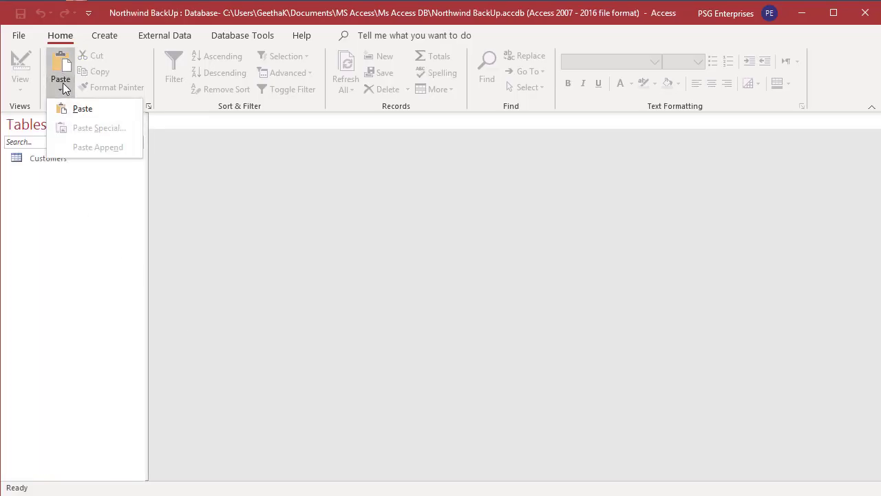
left_click(77, 108)
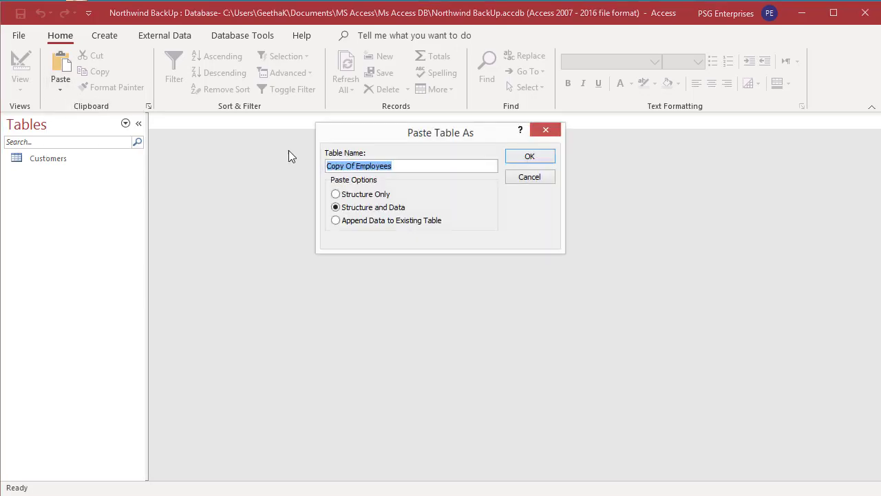
left_click(348, 168)
left_click_drag(355, 166, 322, 166)
key("Delete")
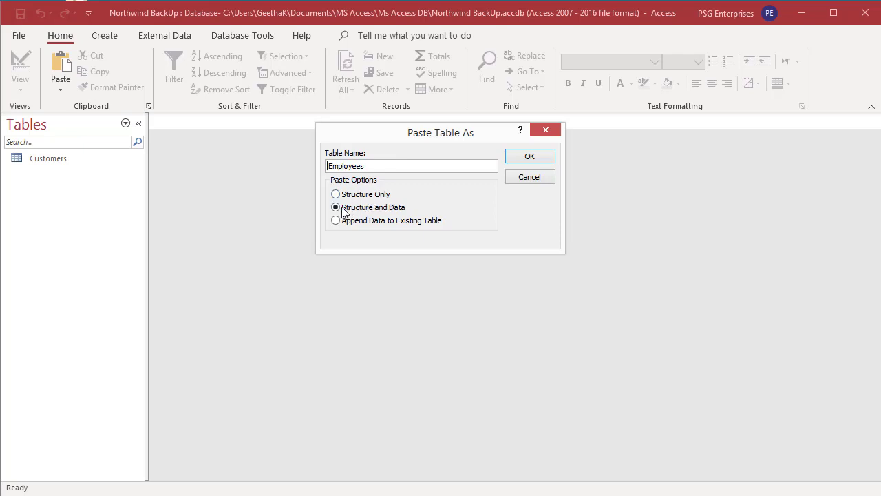
left_click(521, 158)
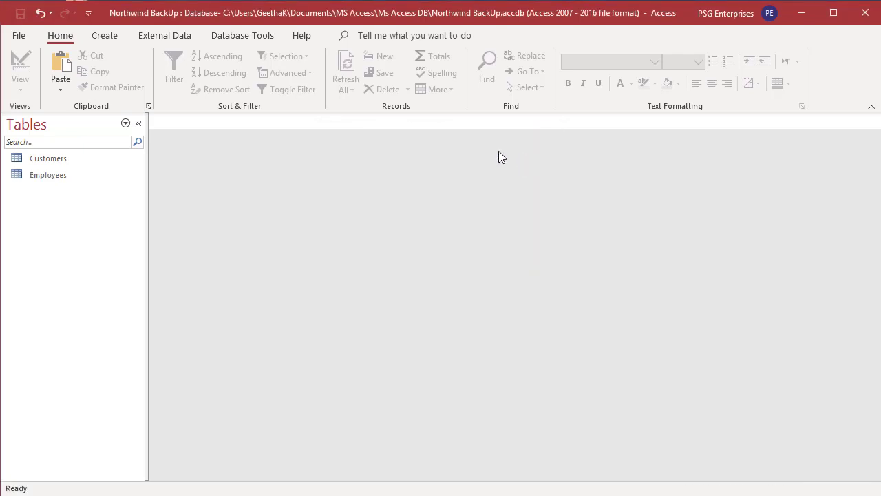
left_click(64, 176)
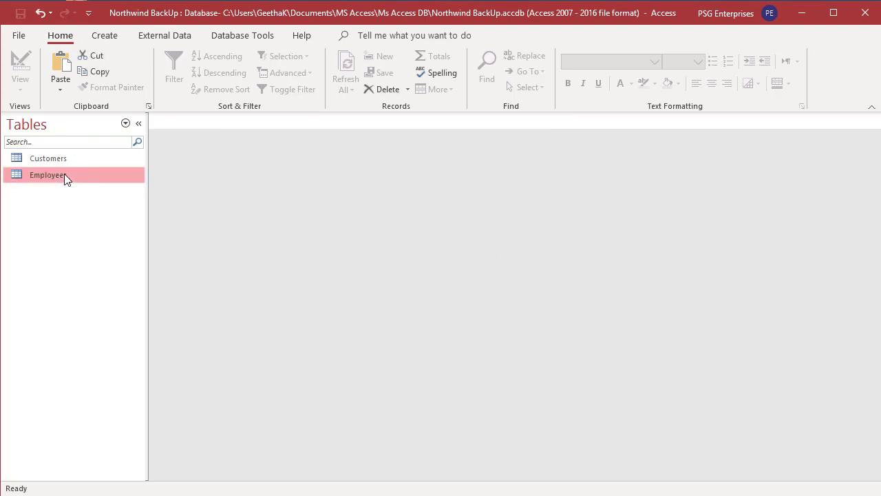
double_click(64, 174)
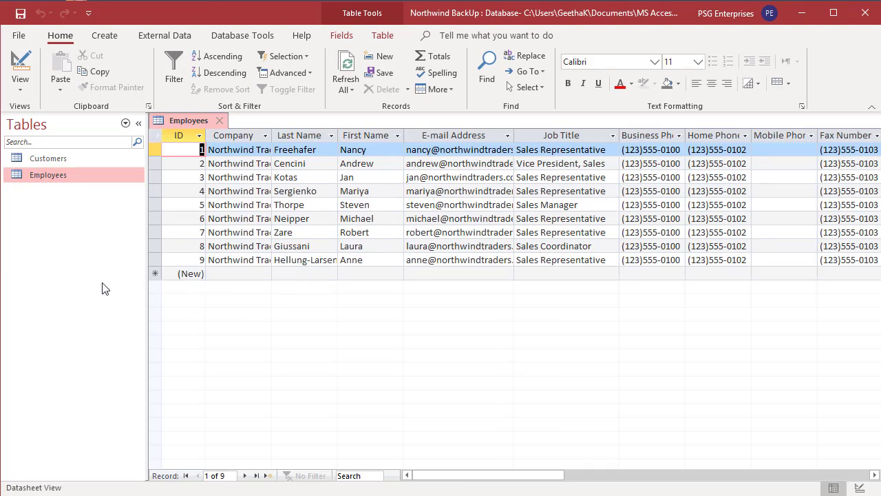
left_click(218, 122)
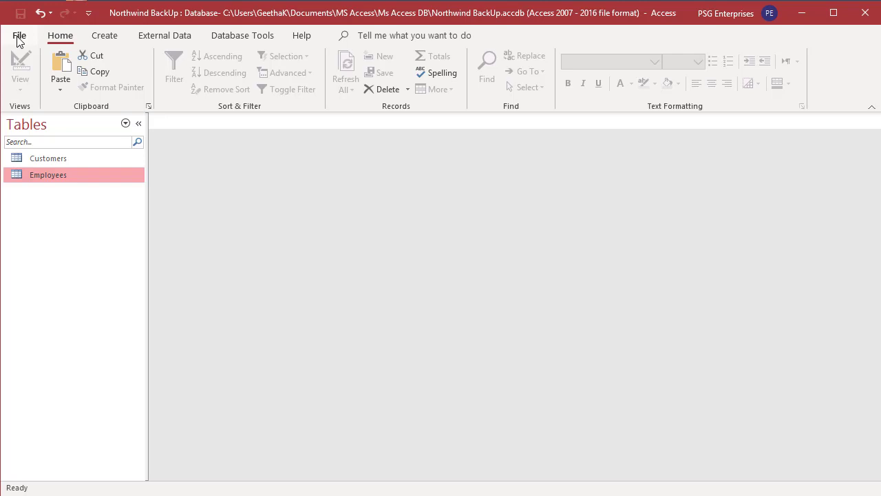
Reopen Northwind.accdb and select its Customers table
left_click(20, 38)
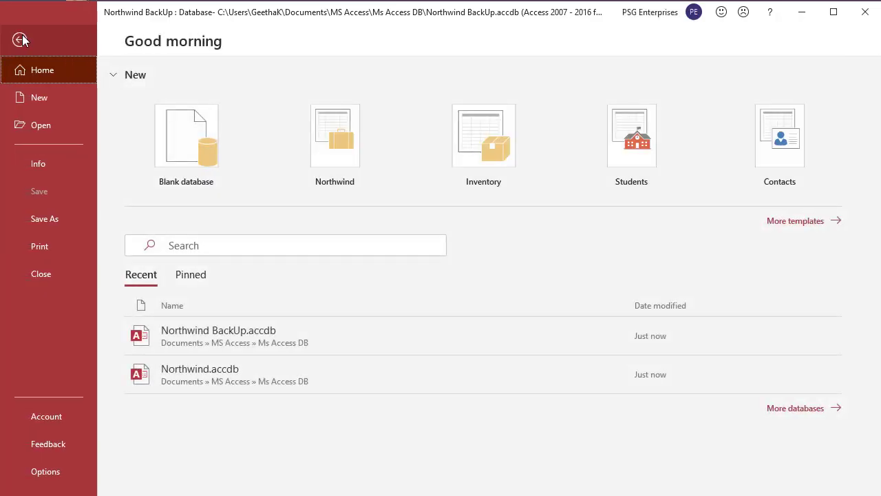
left_click(194, 372)
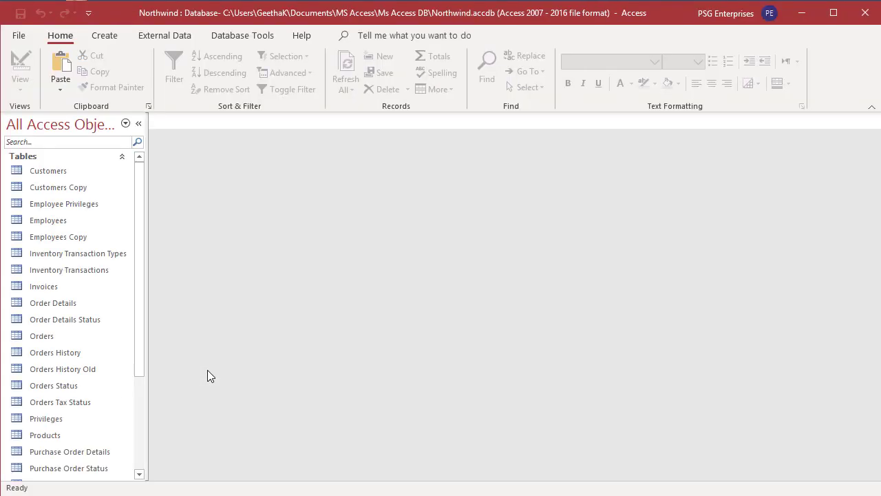
left_click(59, 172)
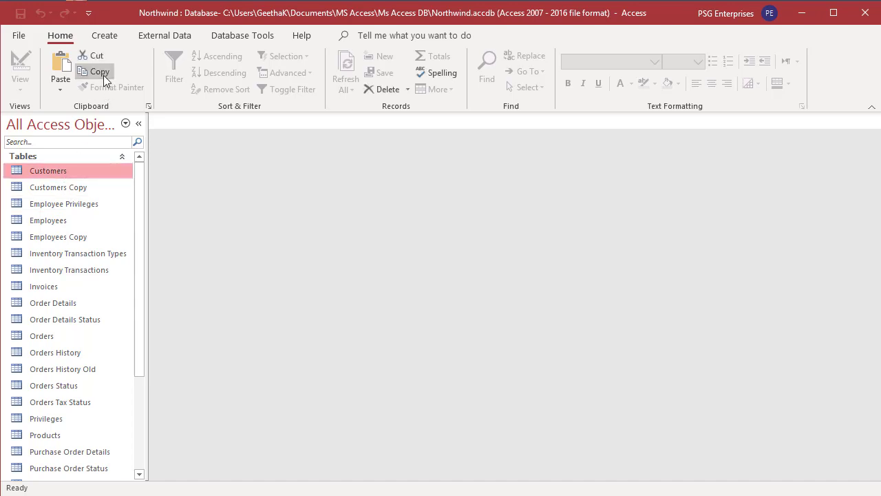
In Northwind BackUp, paste Customers with Append Data to Existing Table, targeting 'Customers'
left_click(20, 37)
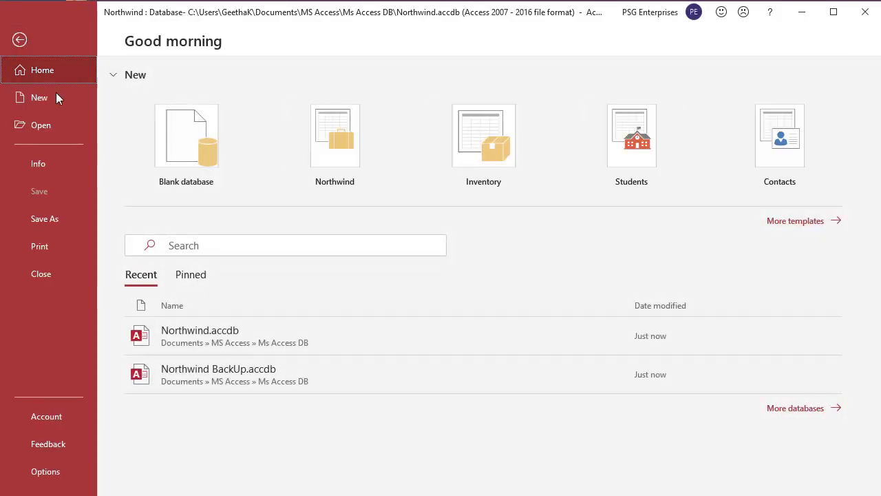
left_click(207, 368)
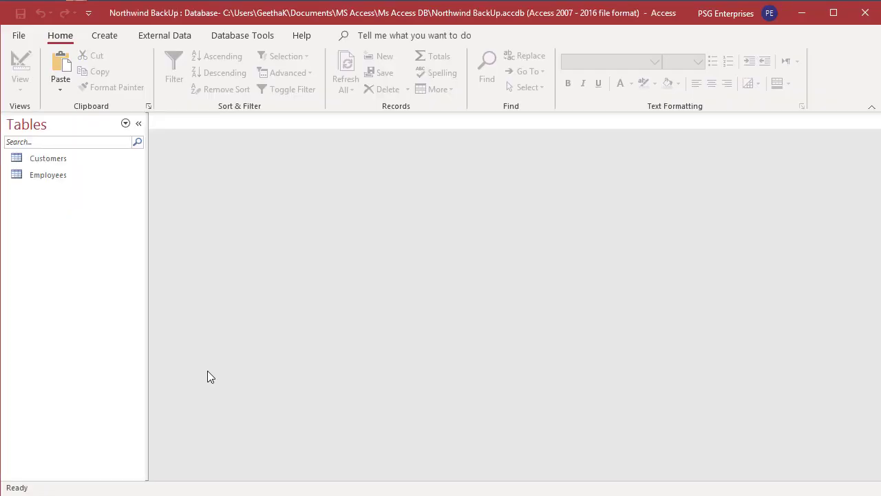
left_click(60, 76)
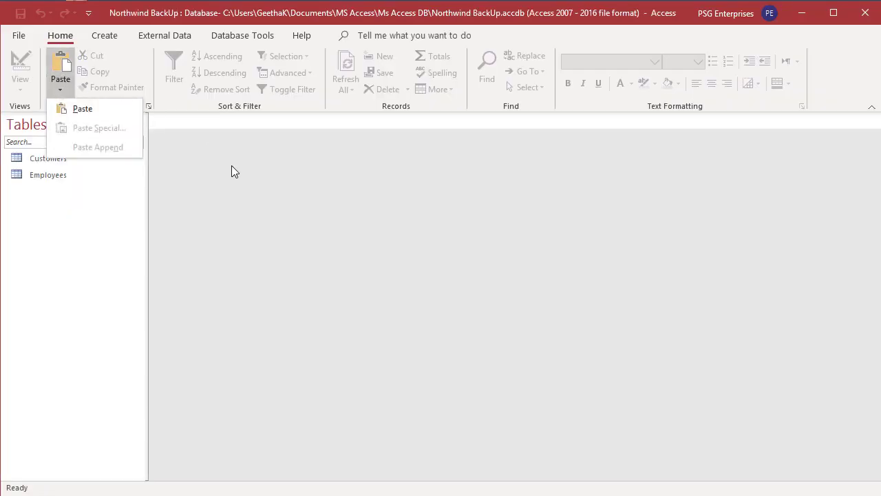
left_click(120, 110)
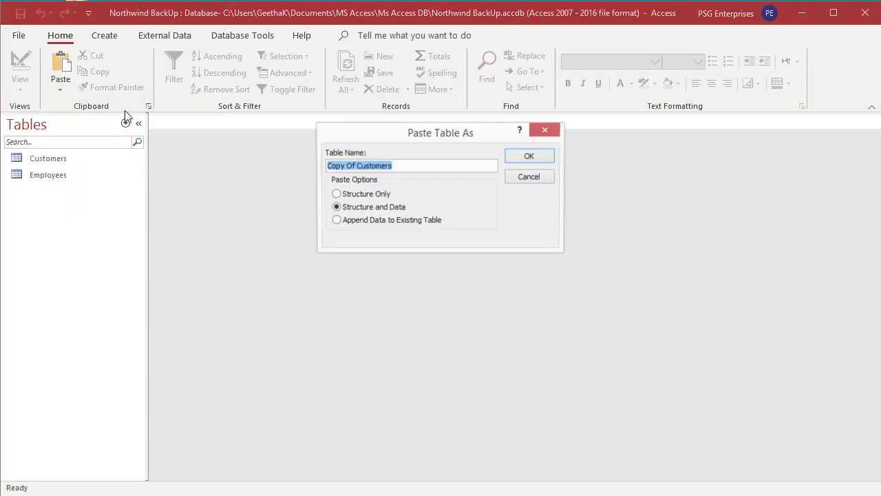
left_click(339, 222)
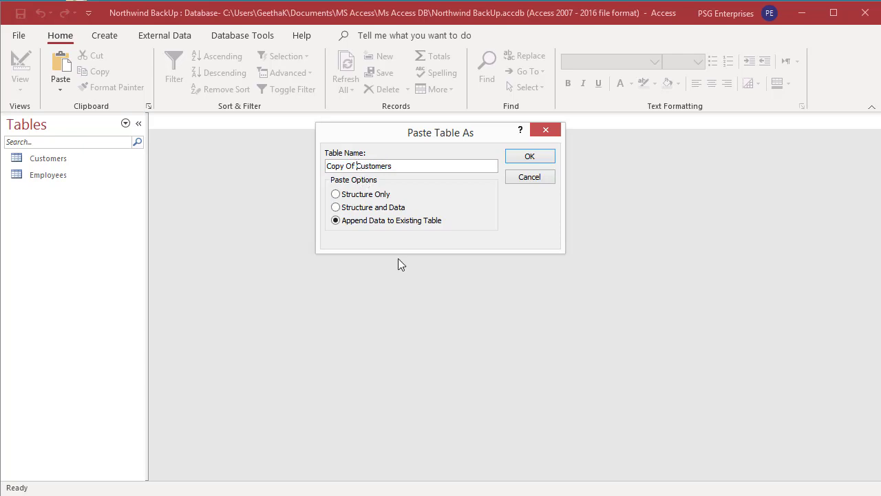
key("BackSpace")
key("BackSpace")
key("BackSpace")
key("BackSpace")
key("BackSpace")
key("BackSpace")
key("BackSpace")
key("BackSpace")
Confirm the append and open the BackUp Customers table to check its 29 records
left_click(529, 160)
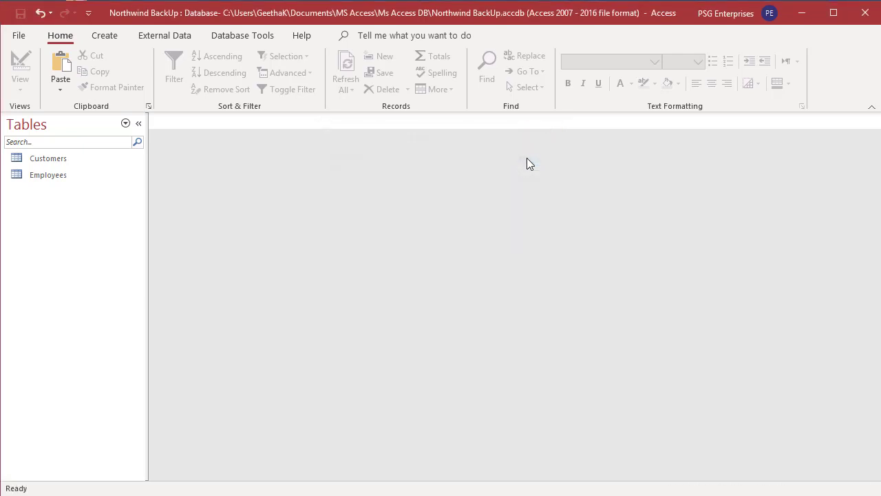
double_click(72, 158)
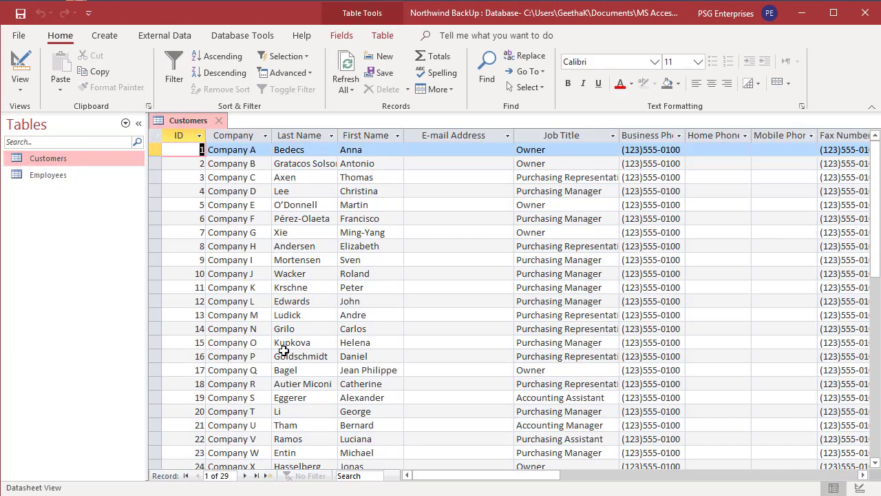
scroll(283, 350, "down", 4)
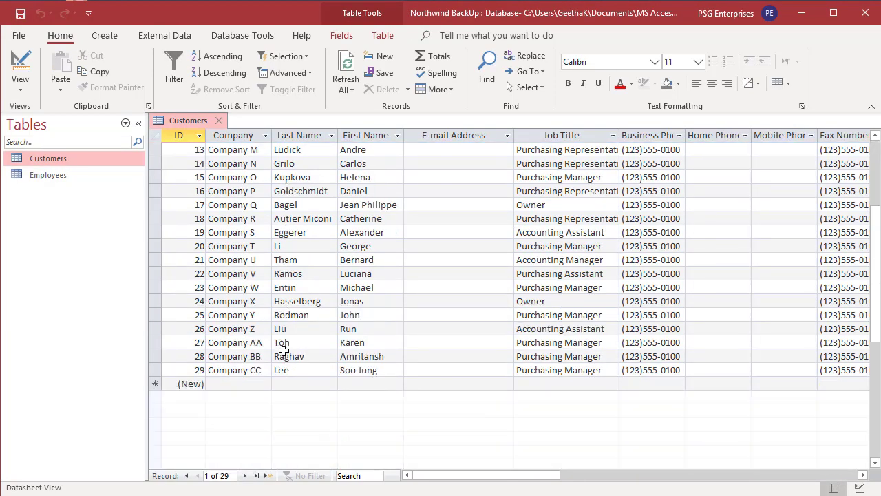
scroll(283, 350, "up", 4)
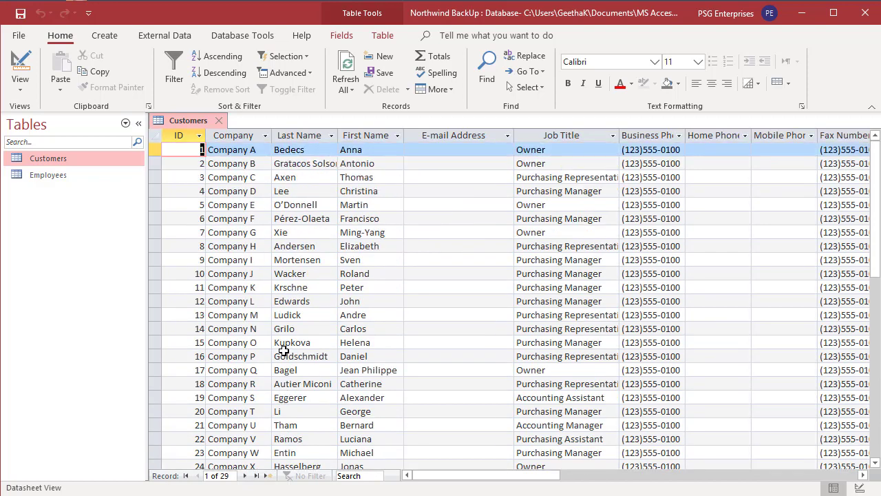